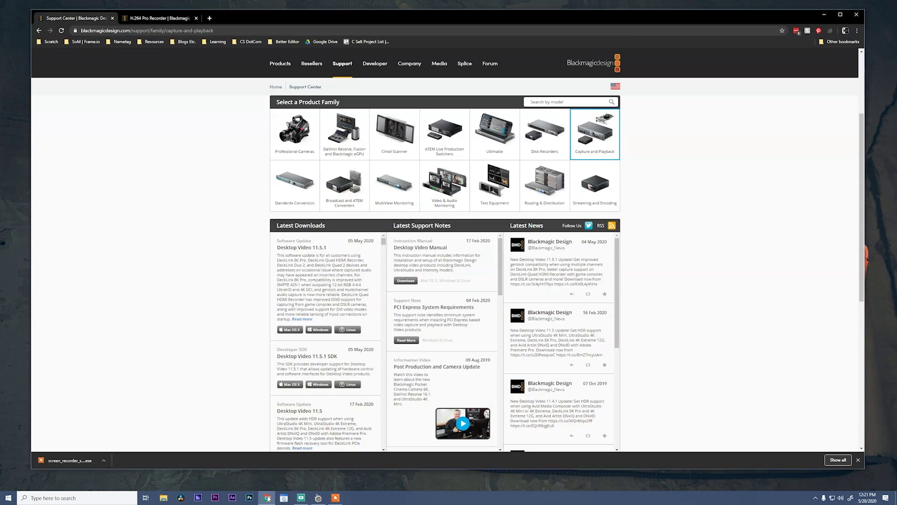
- Check the Blackmagic support page, then select the Intensity Shuttle in Desktop Video Setup
click(267, 497)
click(824, 14)
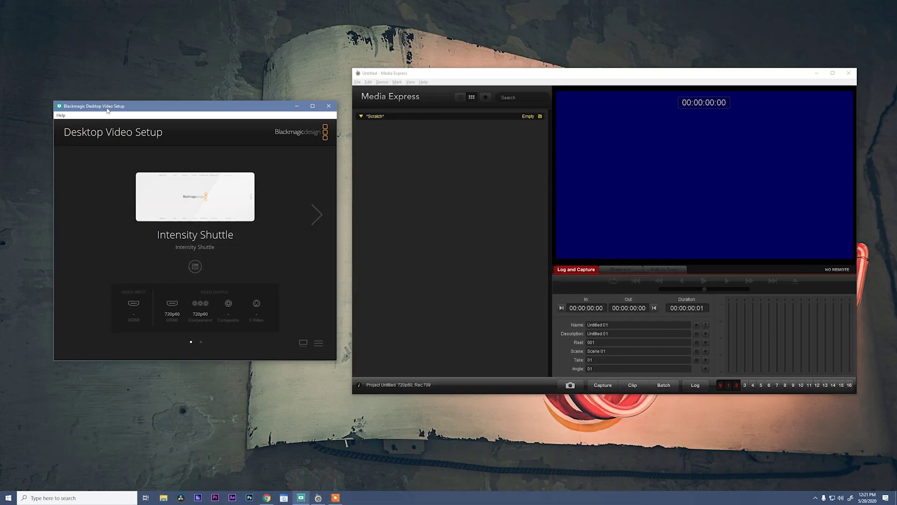
click(422, 75)
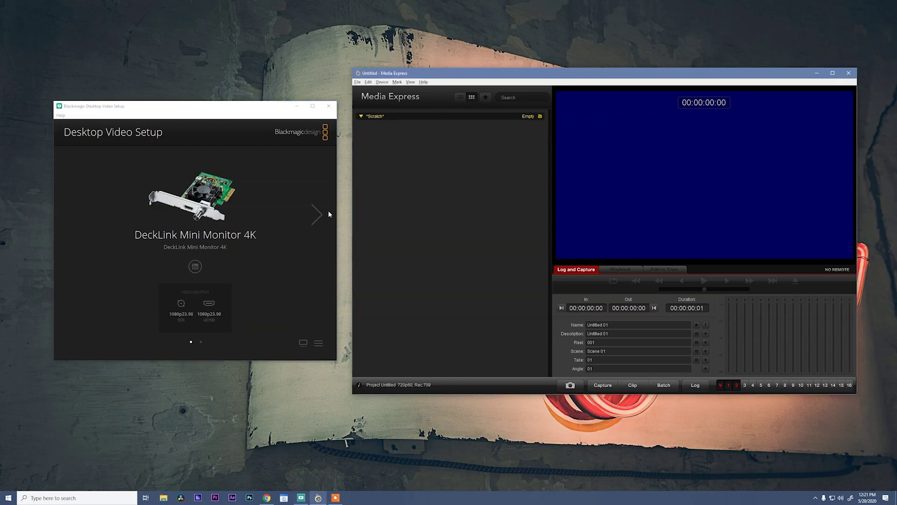
click(317, 214)
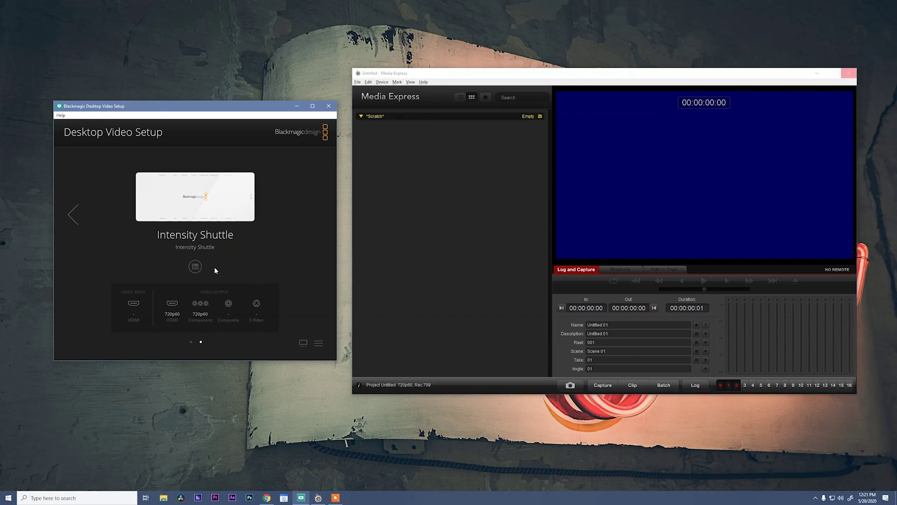
- Keep 720p60 as the Intensity Shuttle's default standard, review its other tabs, and save
click(196, 267)
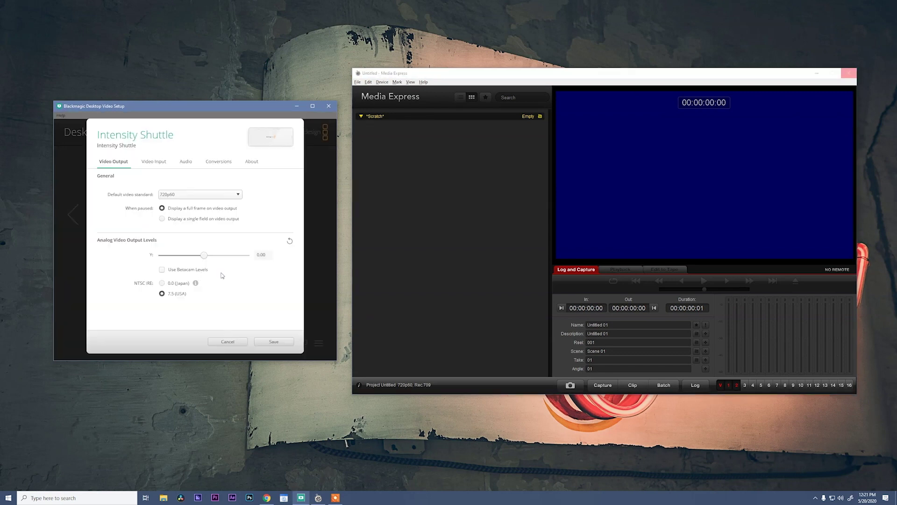
click(187, 196)
click(182, 243)
click(152, 161)
click(186, 163)
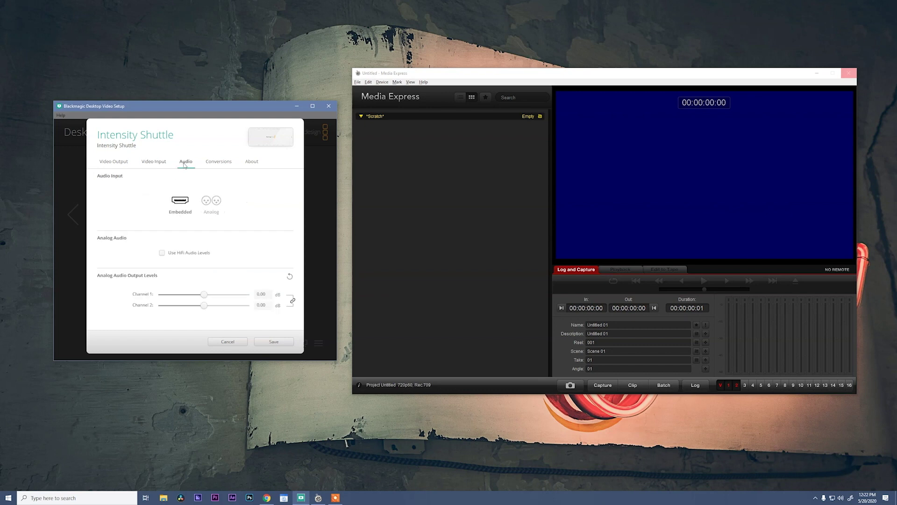
click(218, 162)
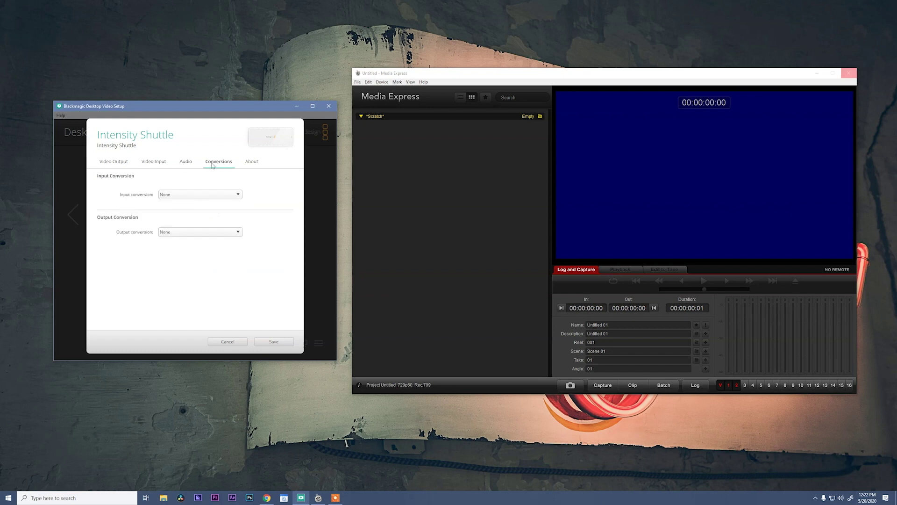
click(248, 162)
click(127, 163)
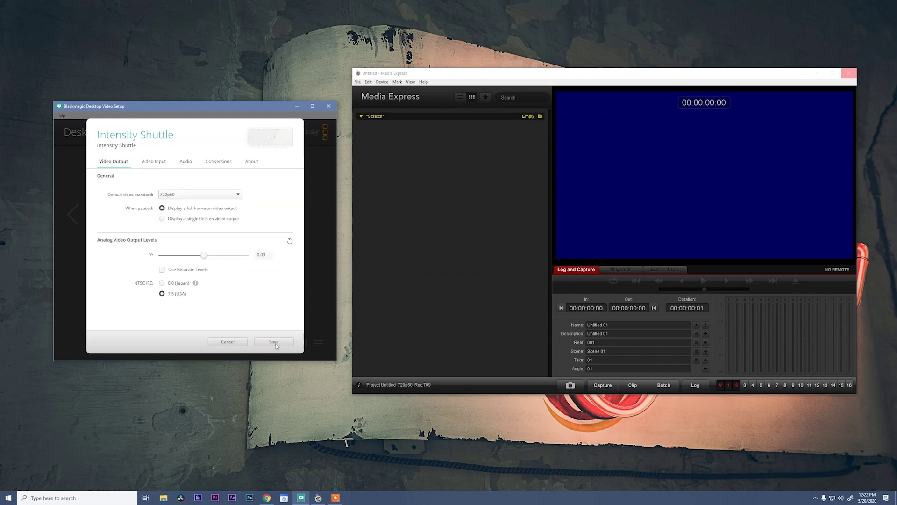
click(276, 343)
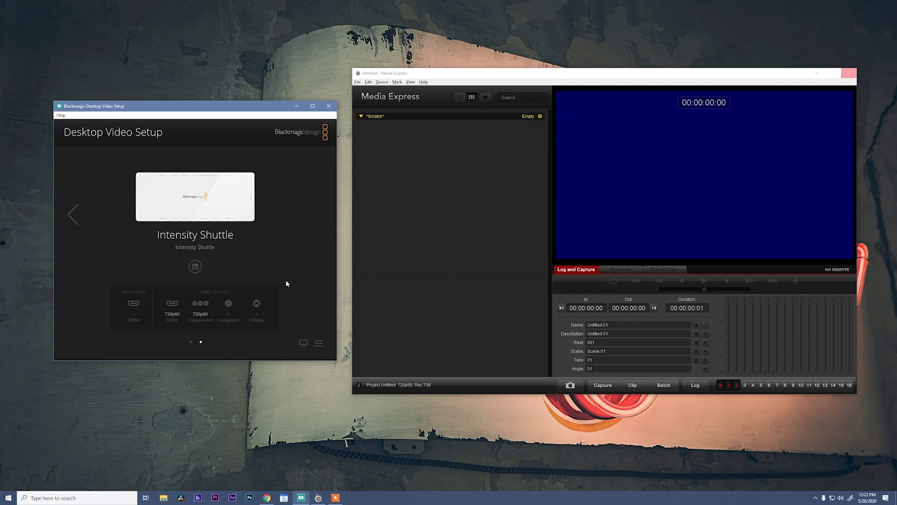
- Set capture format to AVI Motion JPEG, turn off dropped-frame stops, enable background playback
click(374, 140)
click(368, 82)
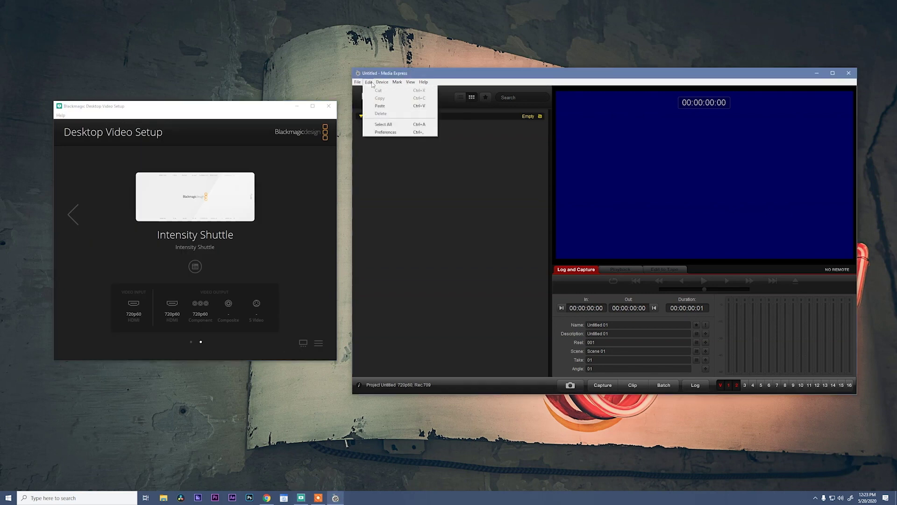
click(386, 133)
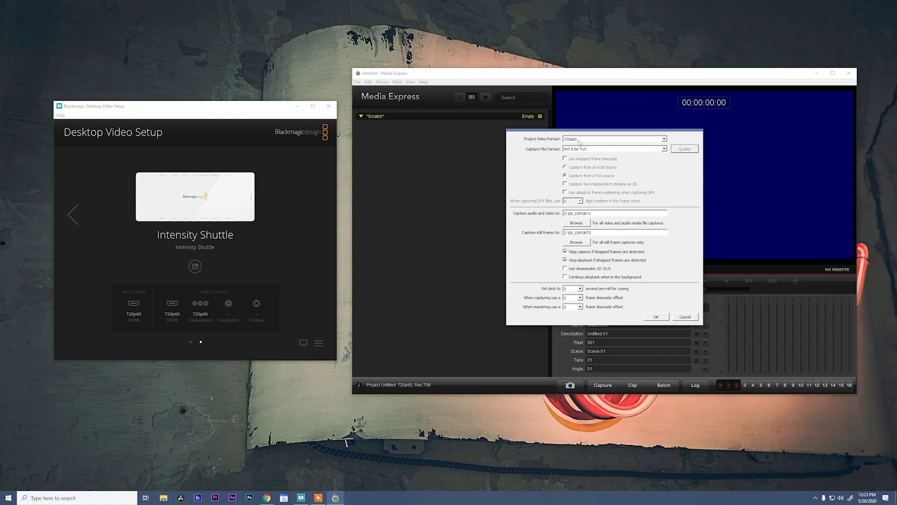
click(663, 149)
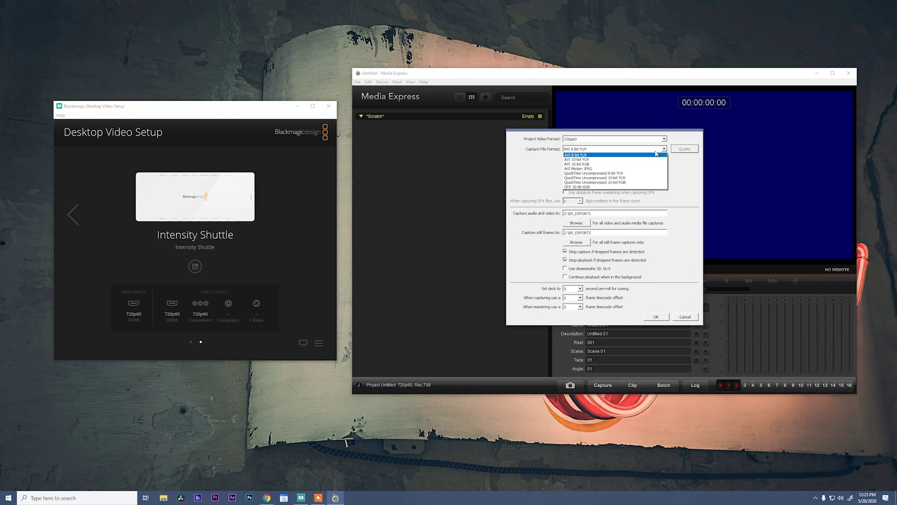
click(601, 169)
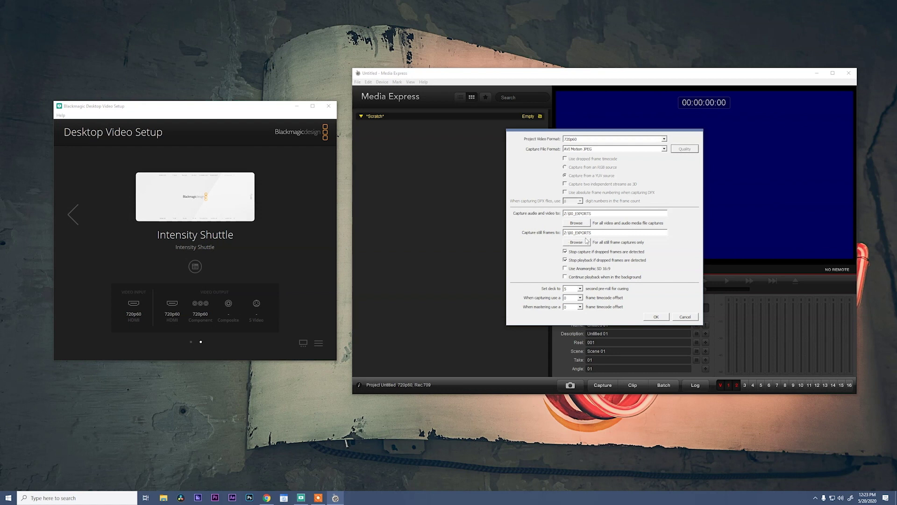
click(577, 255)
click(565, 260)
click(565, 278)
click(654, 317)
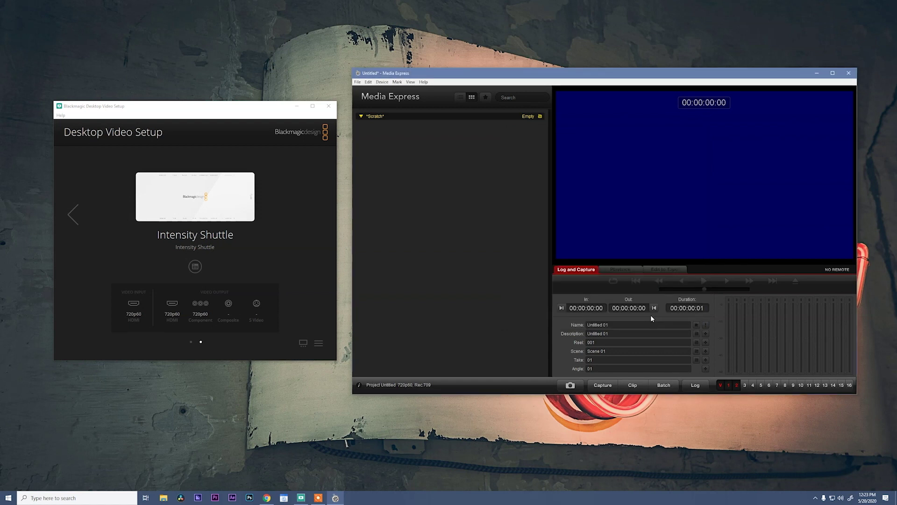
- Enter VHS_Clip as the clip description and copy it into the clip name
click(608, 334)
text(VHS_Clip)
click(705, 334)
- Capture the tape playback to disk, stop it, and minimize Media Express
click(602, 385)
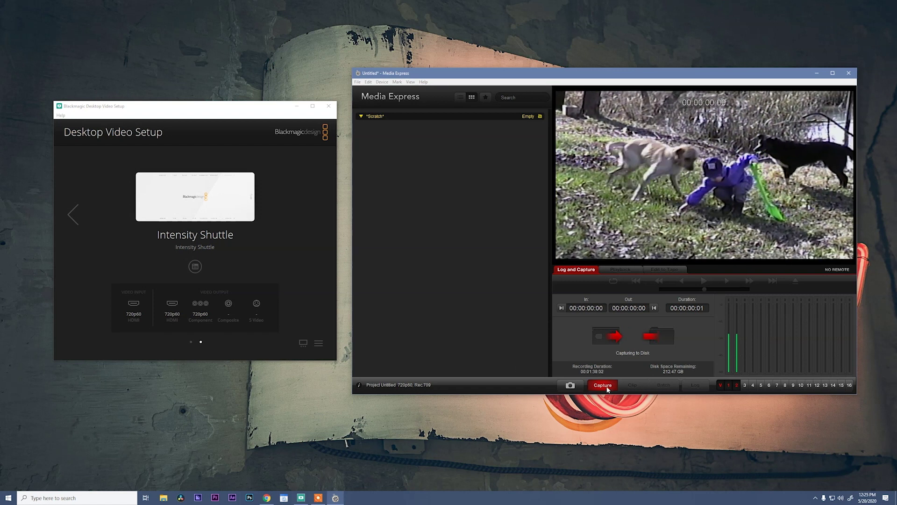
click(604, 386)
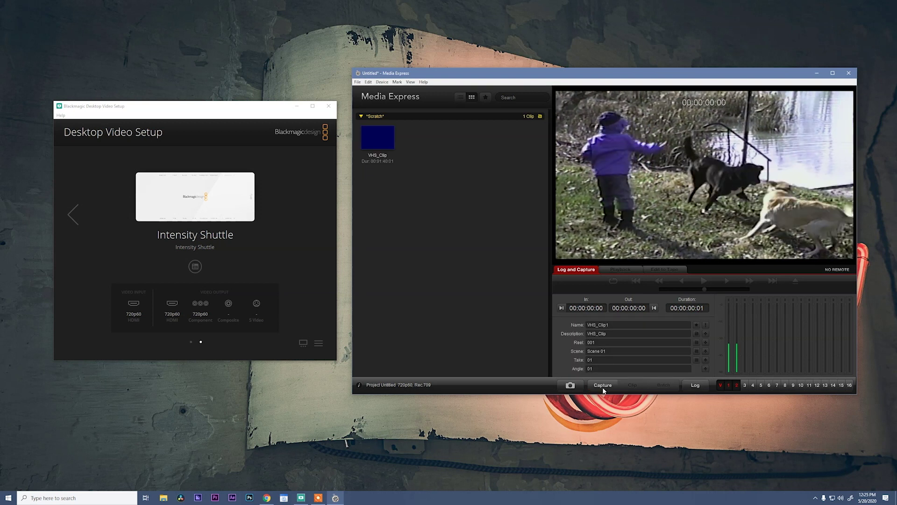
mouse_move(374, 154)
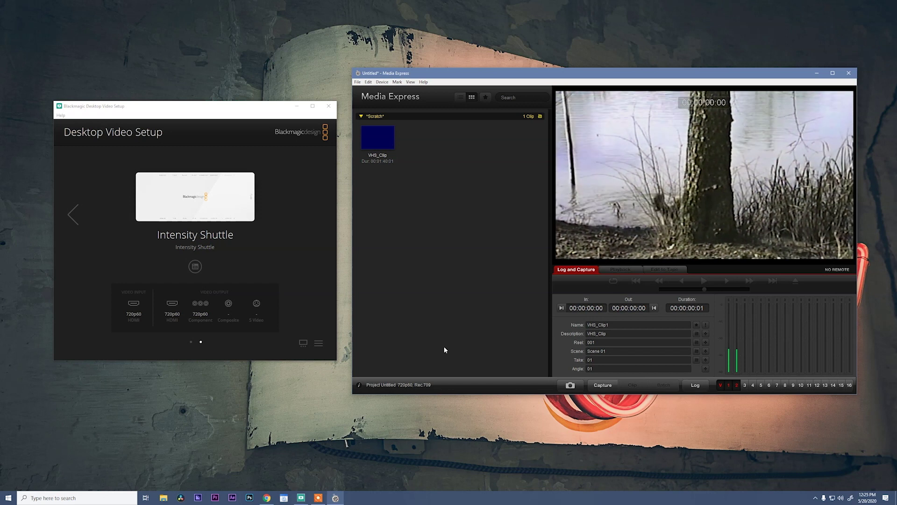
click(815, 74)
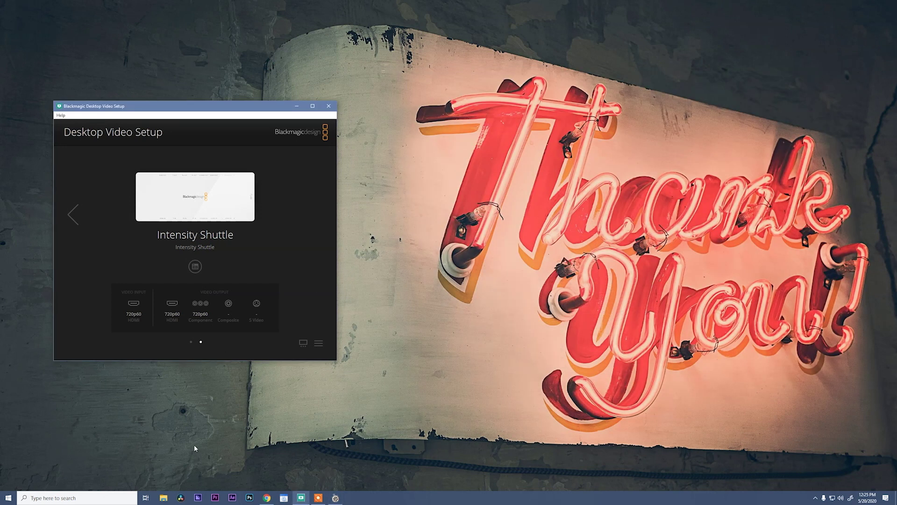
- Preview VHS_Clip.avi from the 00_EXPORTS folder, then close the Explorer window
click(164, 497)
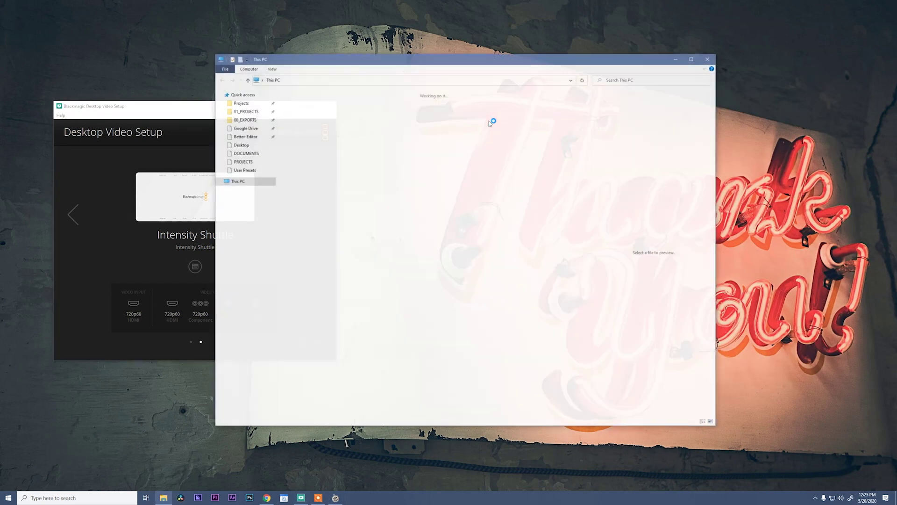
click(244, 121)
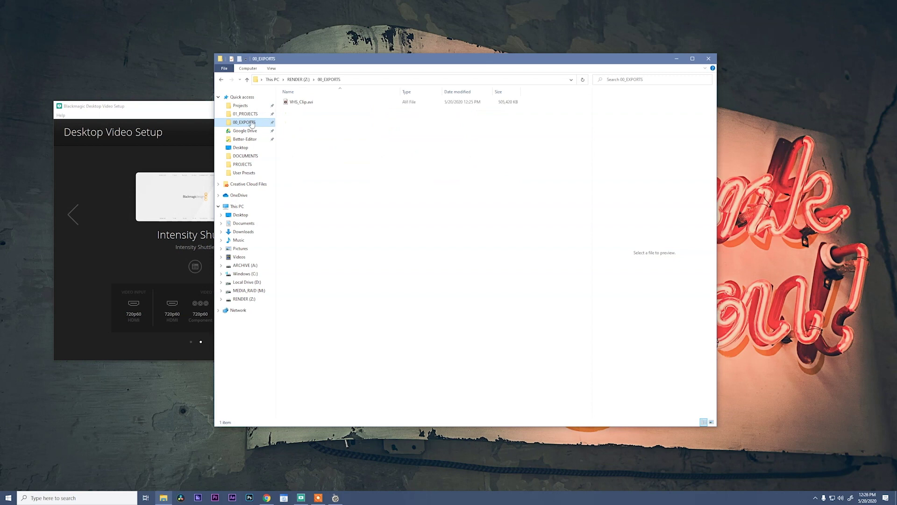
click(302, 103)
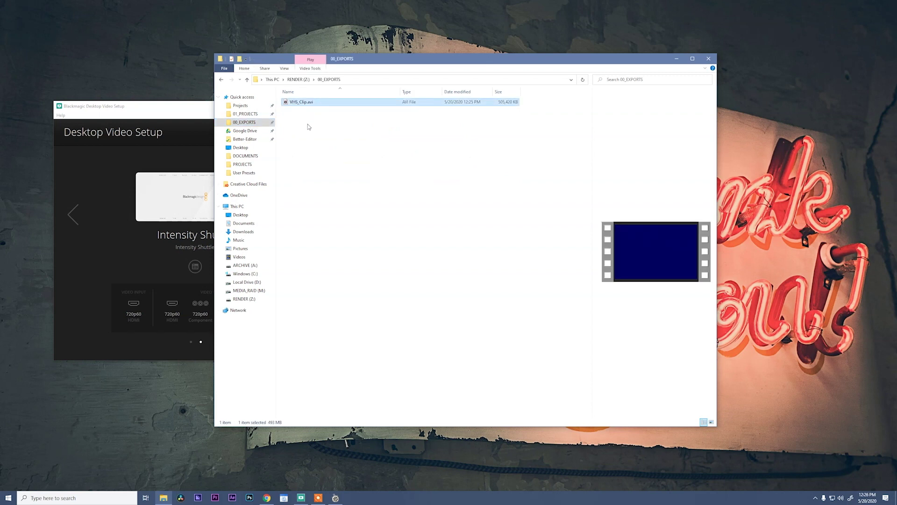
key(space)
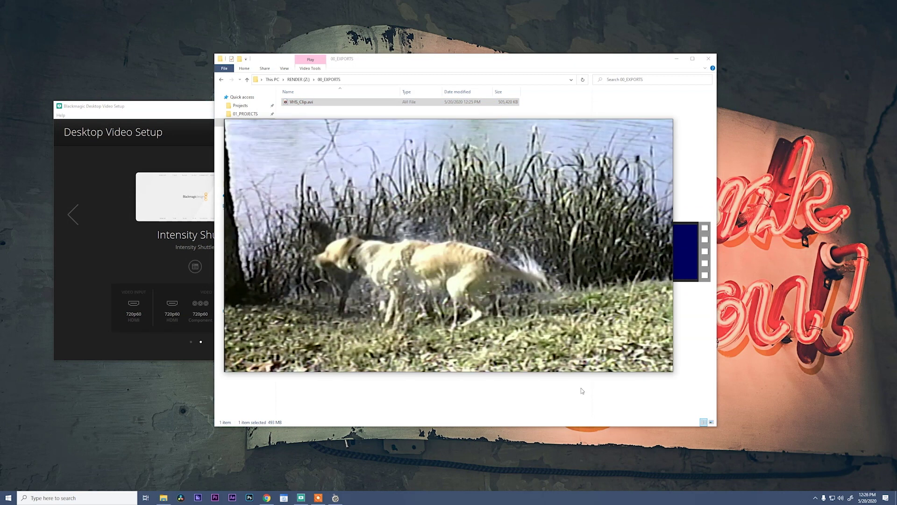
key(space)
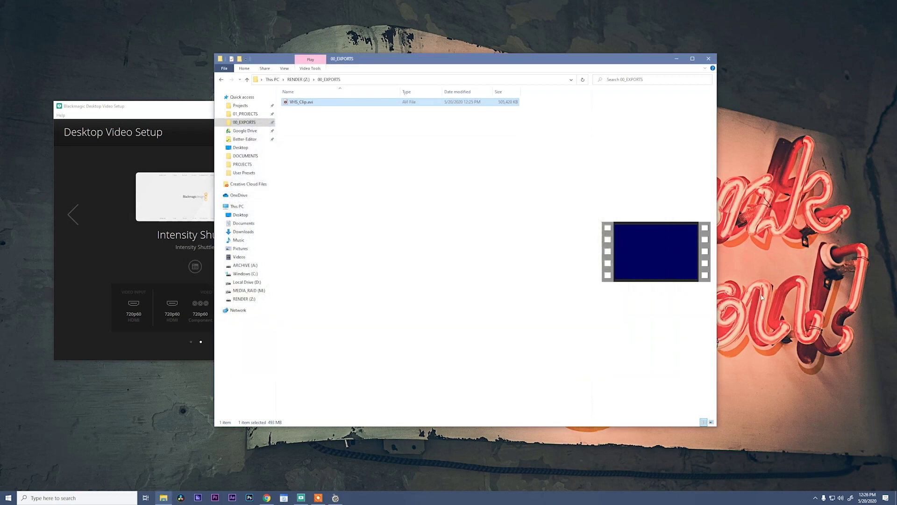
click(709, 58)
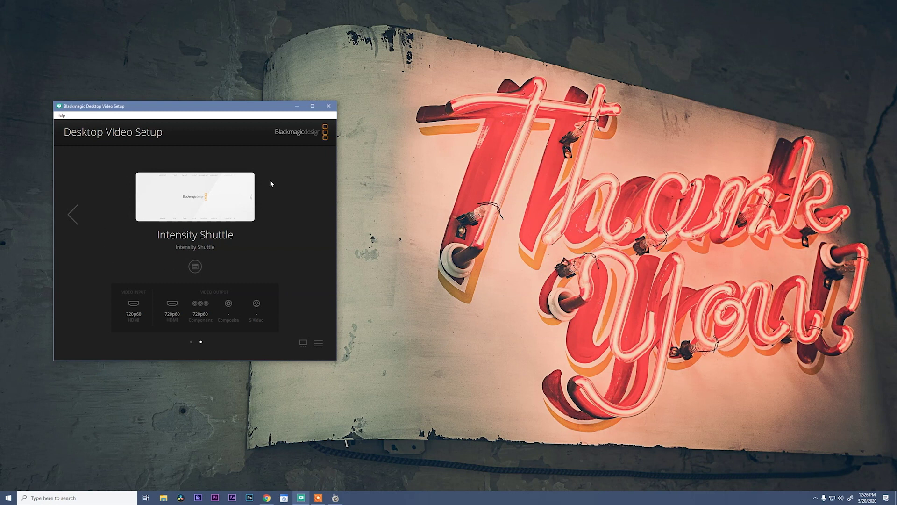
- Bring the browser back and show the H.264 Pro Recorder product page
click(267, 497)
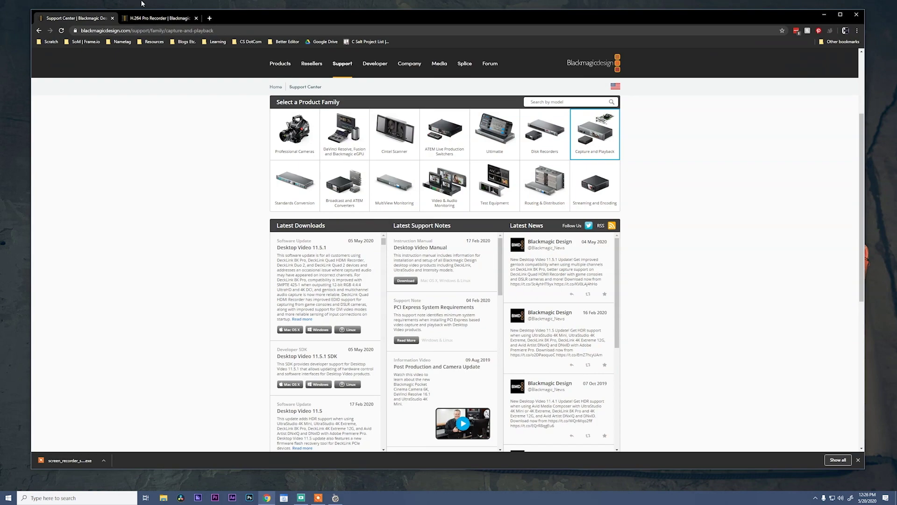
click(148, 18)
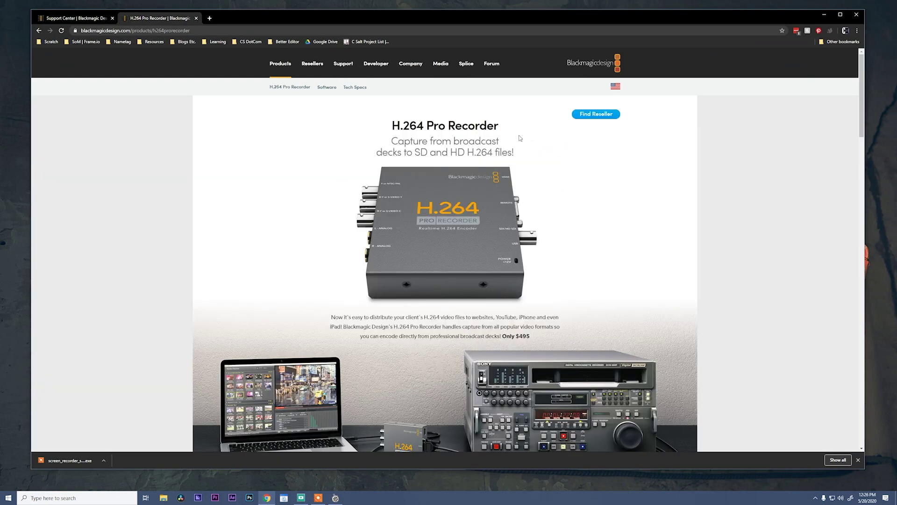
mouse_move(520, 183)
click(209, 18)
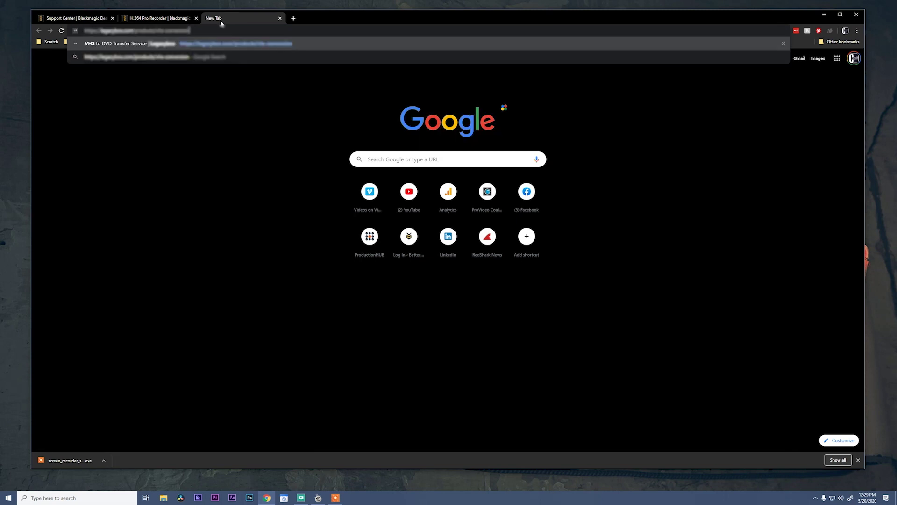
- Load the VHS to DVD Service page, pick Thumb Drive as the return format, and minimize Chrome
key(Return)
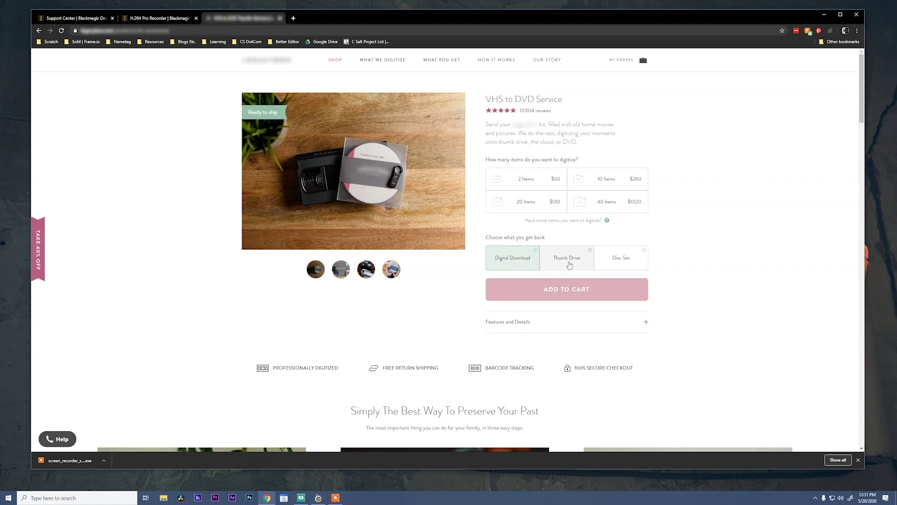
click(566, 260)
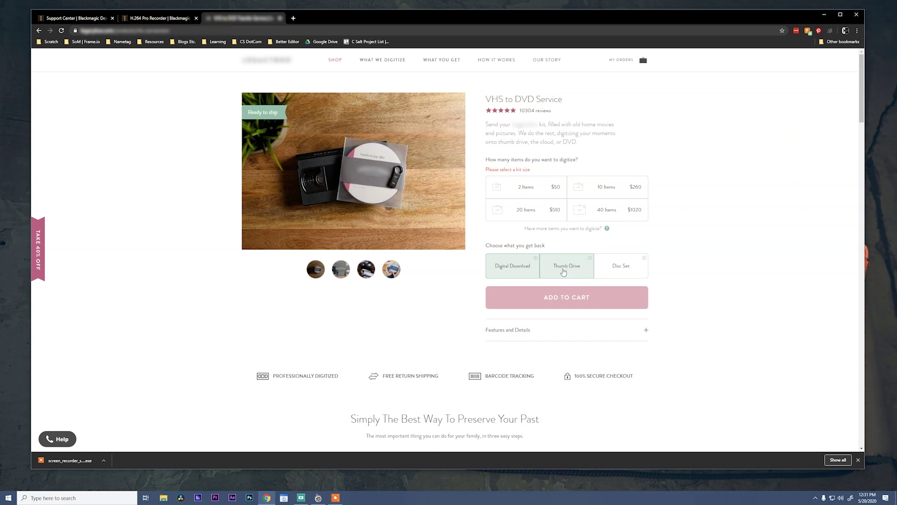
click(825, 17)
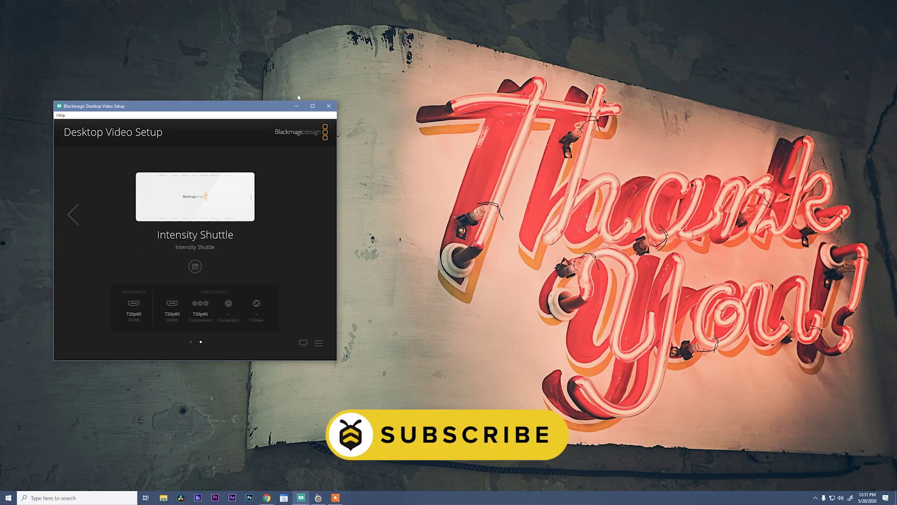